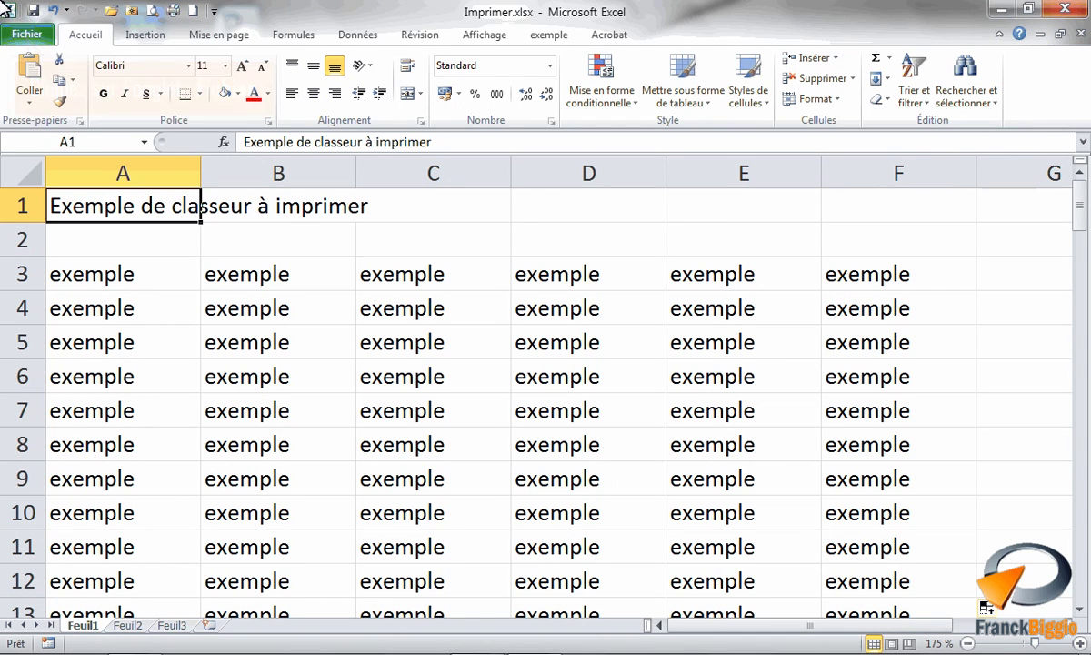
- Show the Fichier backstage Informations page for Imprimer.xlsx
left_click(36, 37)
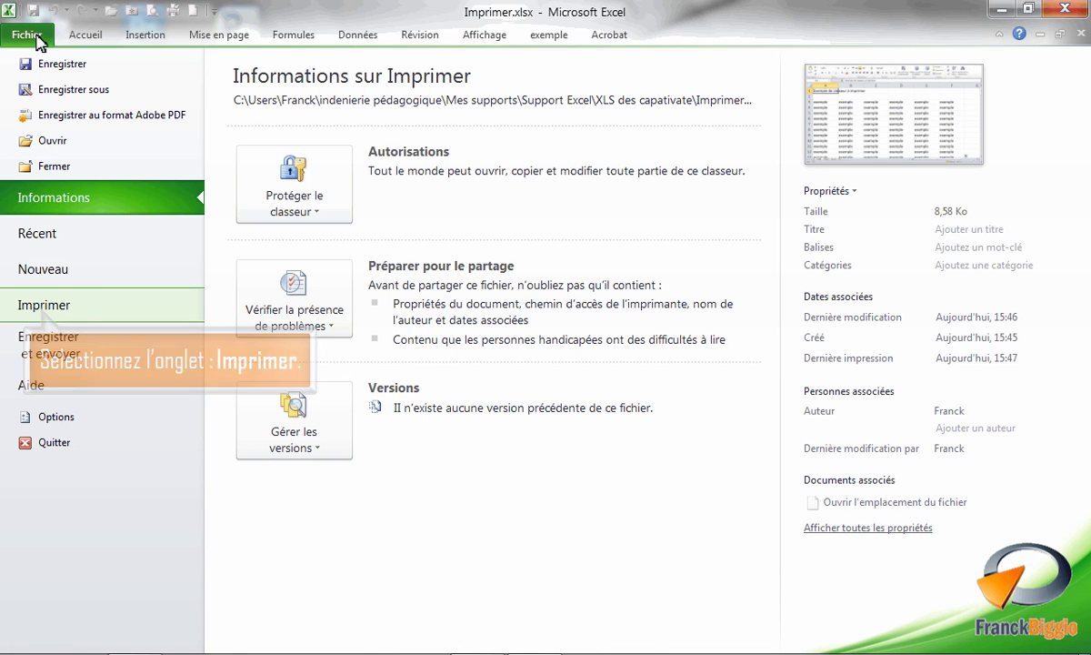
- Display the Imprimer print settings with a page preview of Imprimer.xlsx
left_click(62, 313)
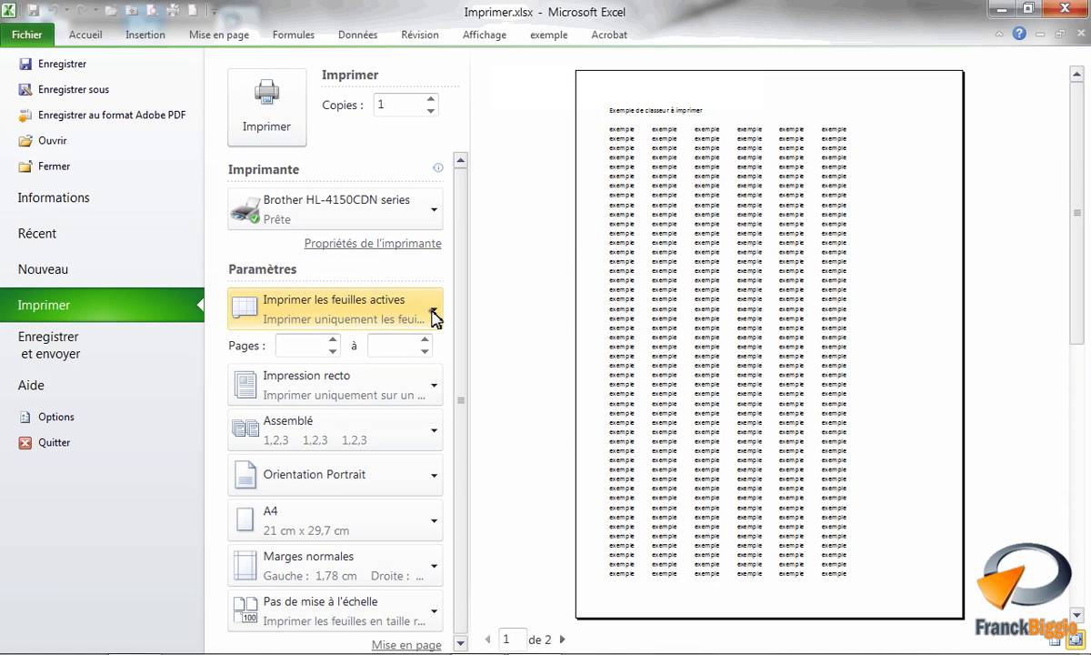
- Leave the print scope at 'Imprimer les feuilles actives' after reviewing its choices
left_click(434, 313)
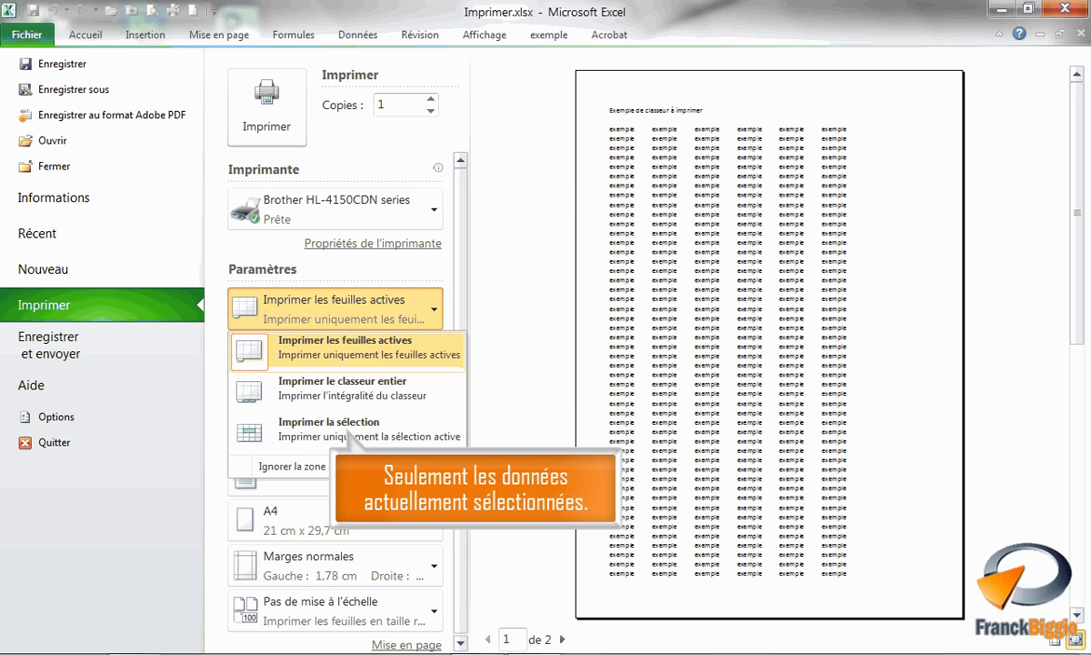
left_click(405, 292)
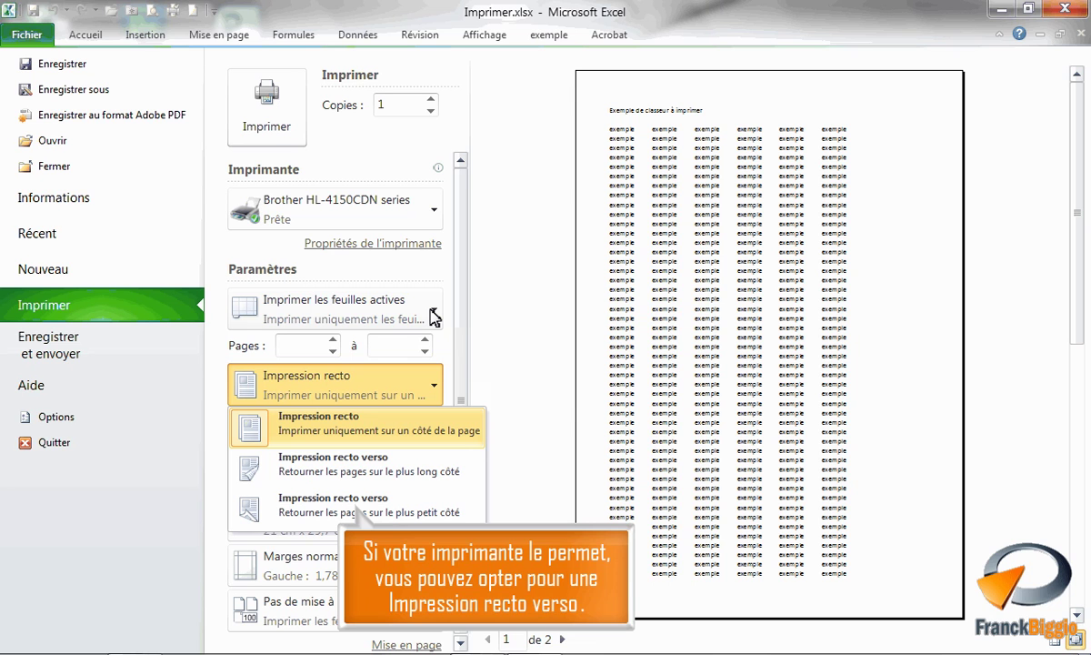
- Keep one-sided Impression recto printing and Assemblé (1,2,3) collation for copies
left_click(320, 389)
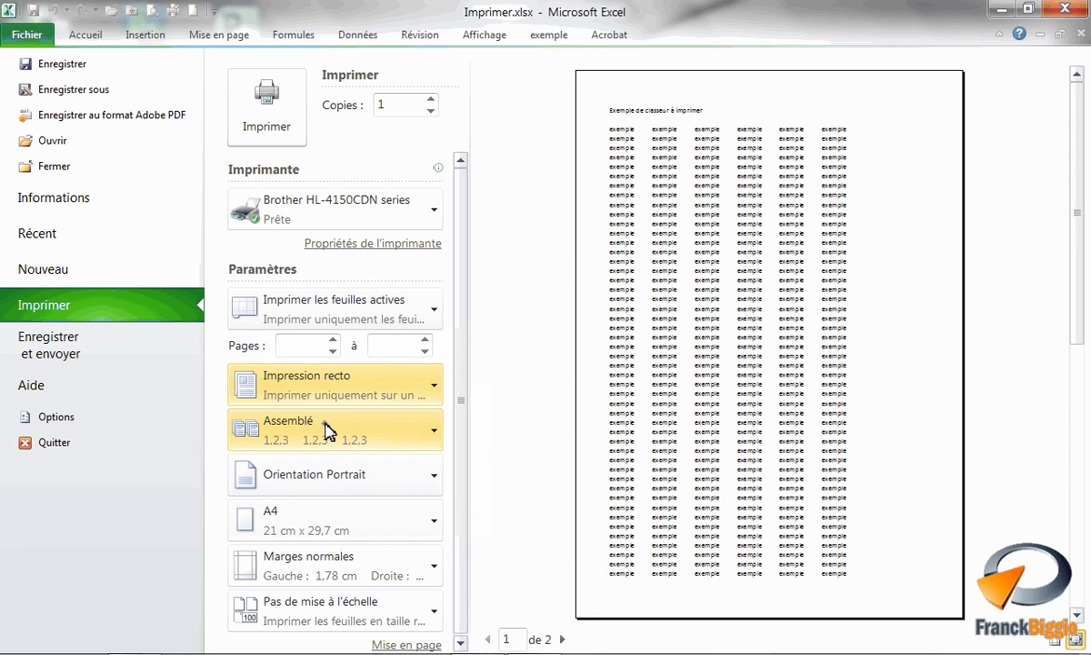
left_click(323, 434)
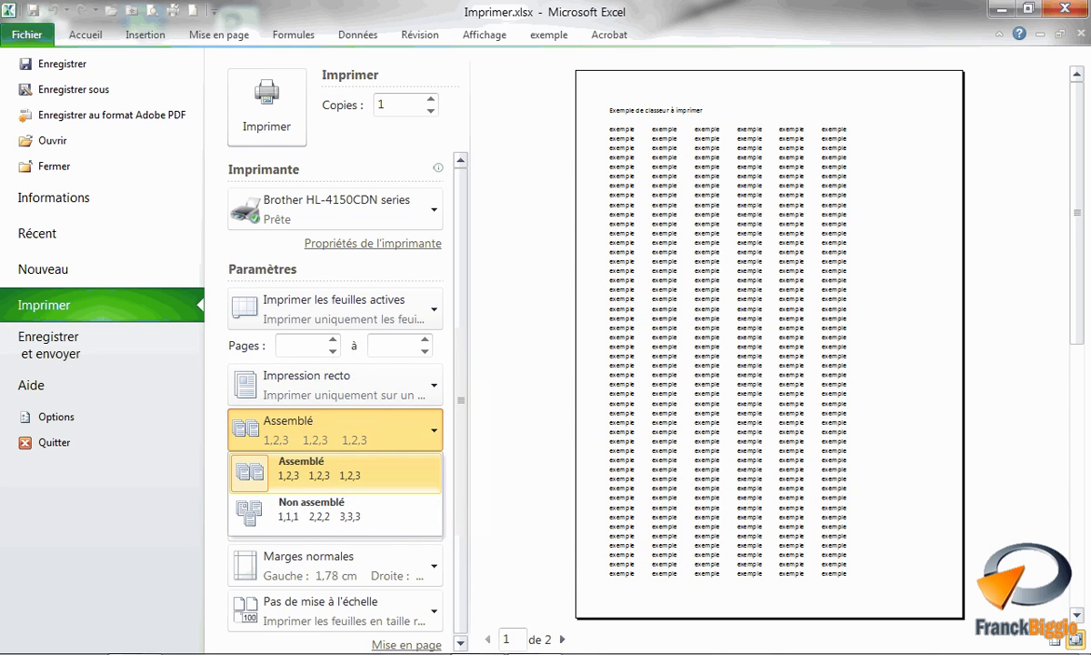
left_click(329, 432)
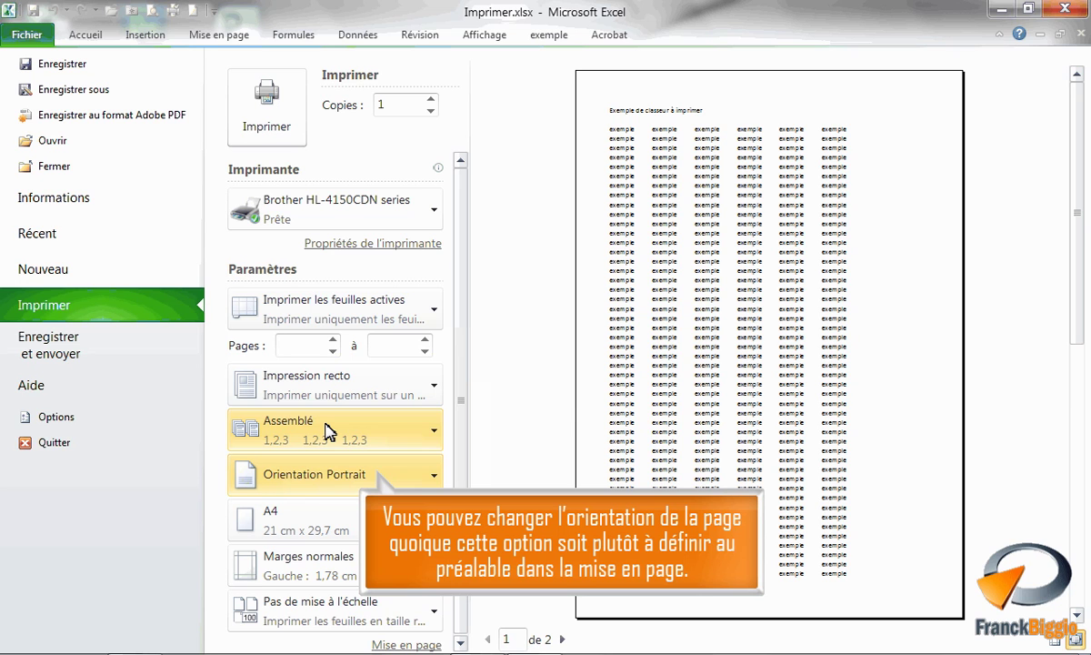
- Keep portrait orientation and A4 paper size (21 cm x 29.7 cm)
left_click(384, 477)
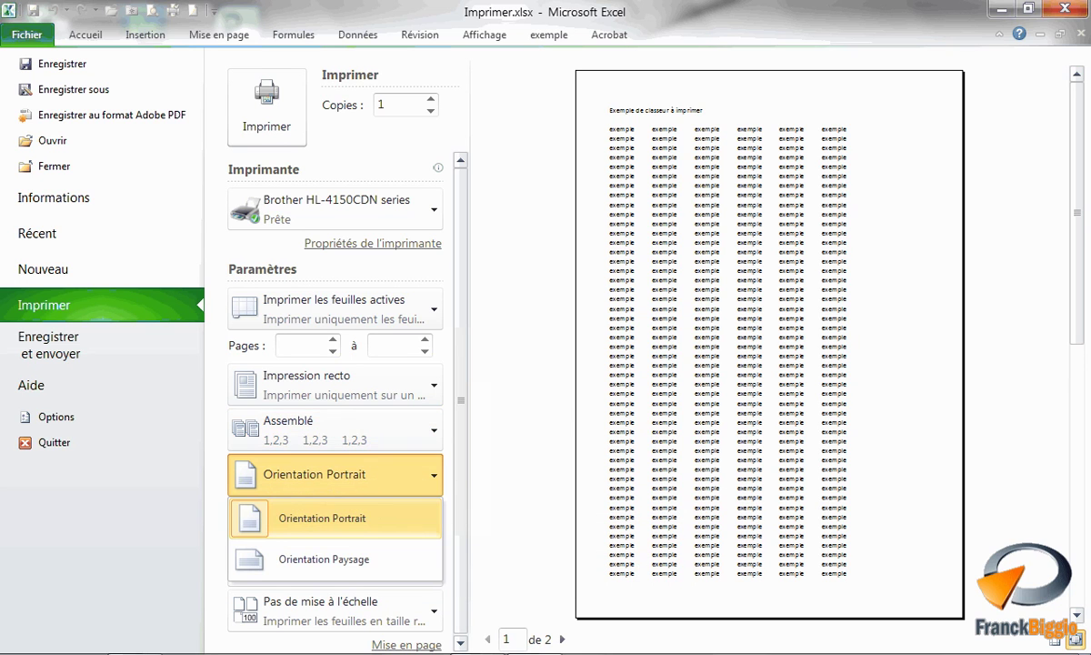
left_click(389, 476)
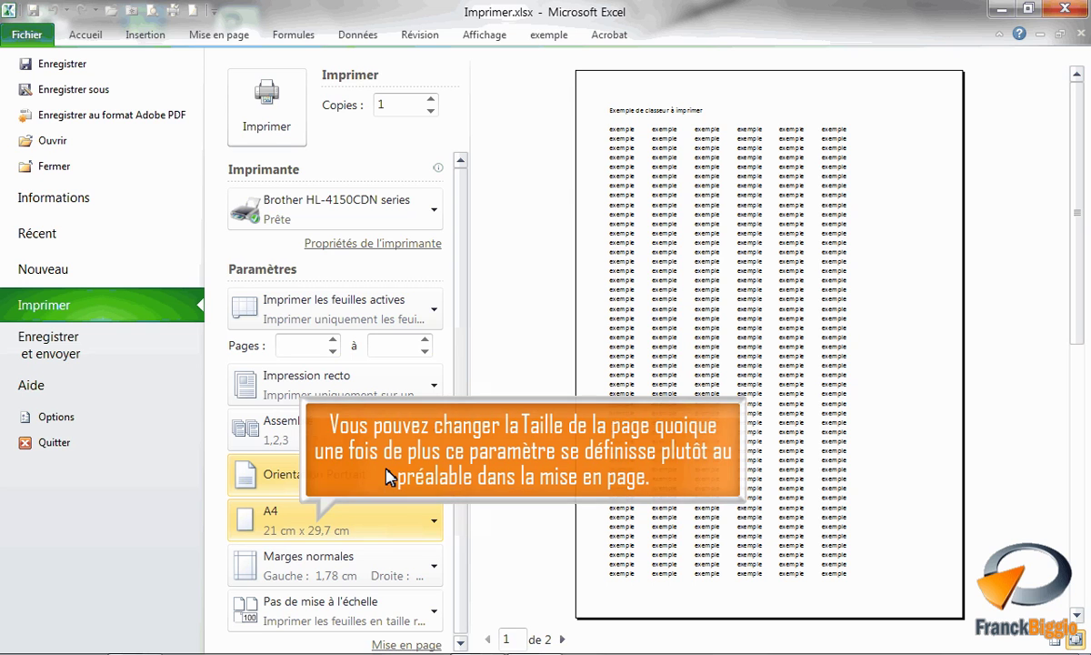
left_click(309, 519)
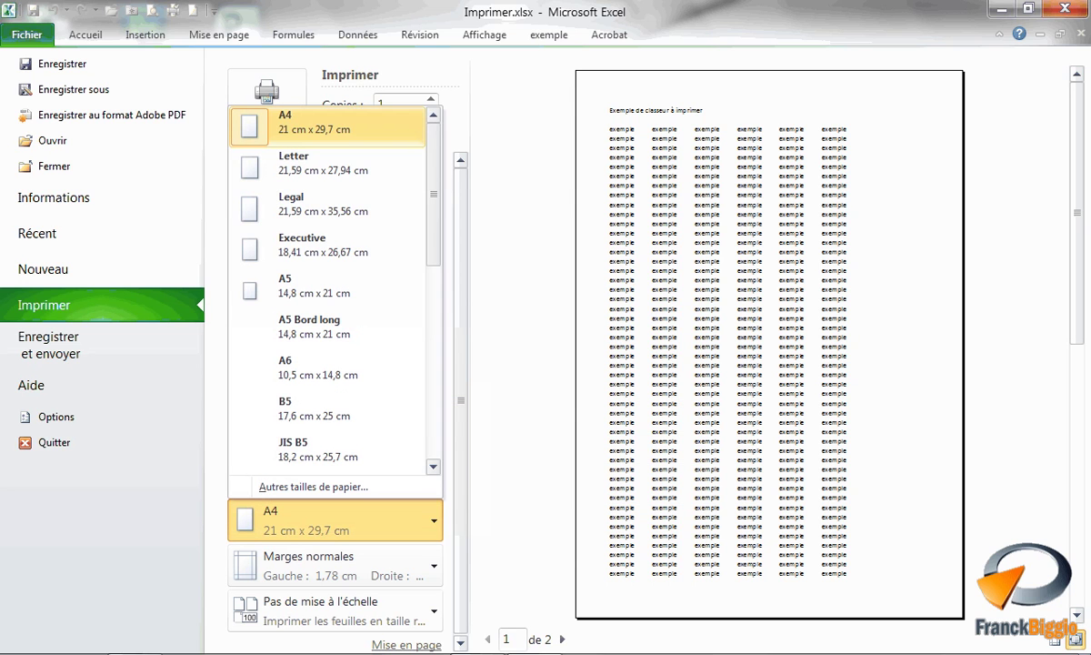
left_click(329, 522)
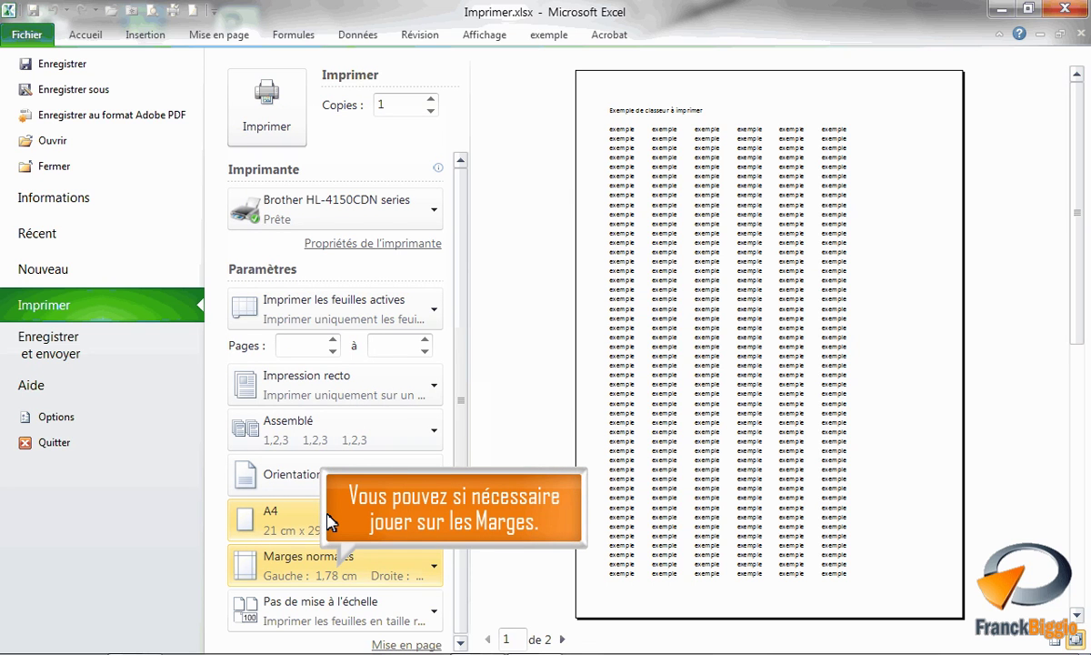
- Leave the margins at the Marges normales preset of 1.78 cm
left_click(383, 566)
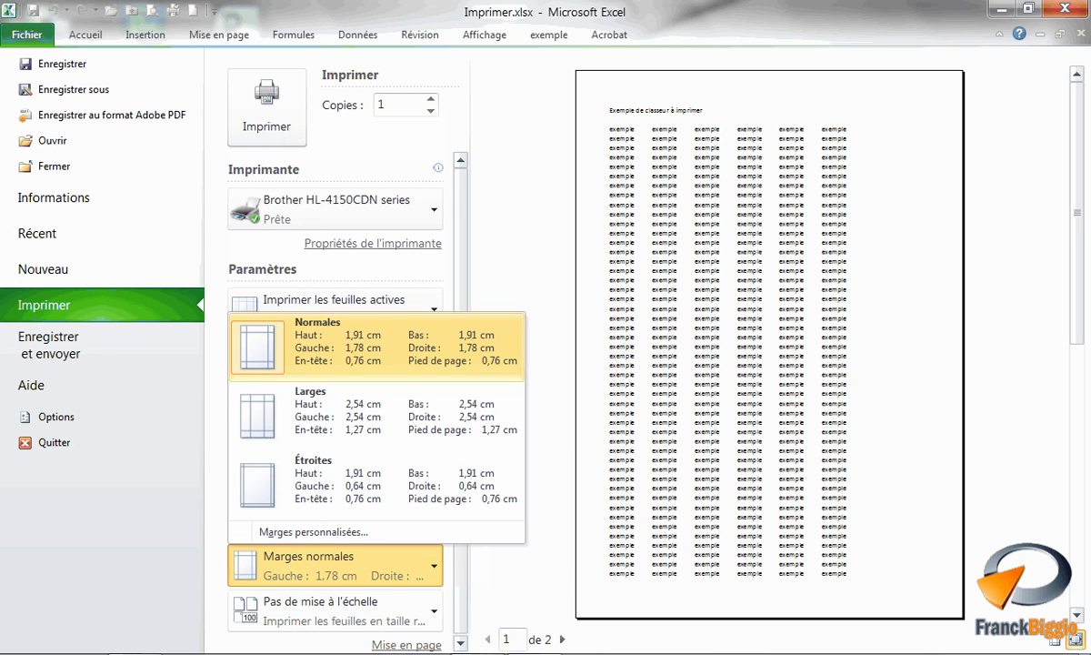
left_click(338, 568)
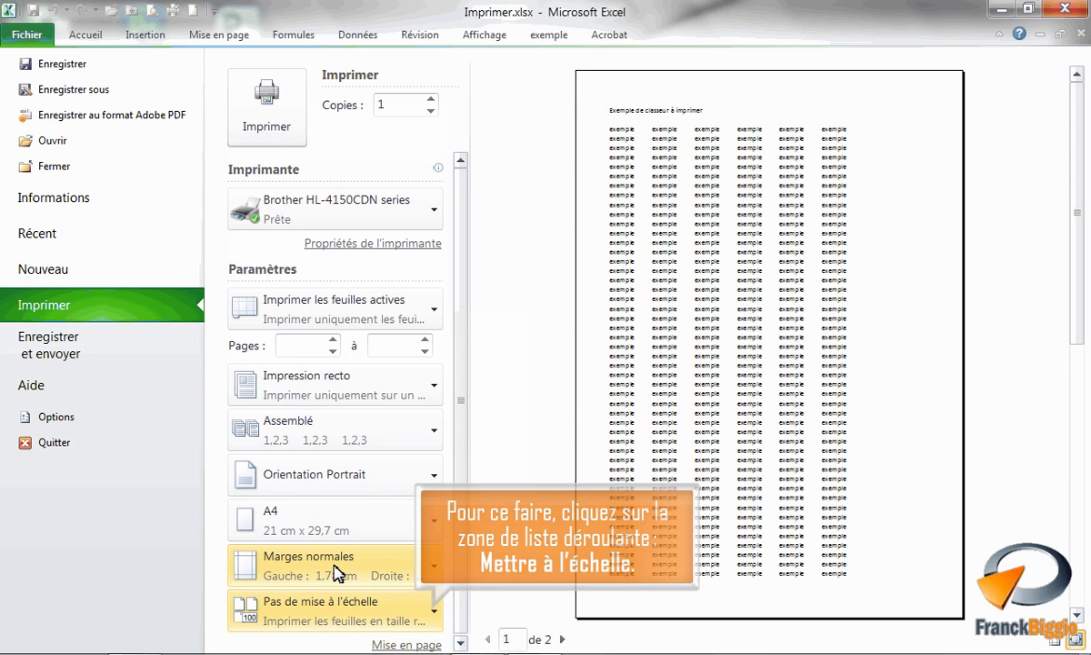
- Keep scaling at 'Pas de mise à l'échelle' so sheets print at actual size
left_click(305, 607)
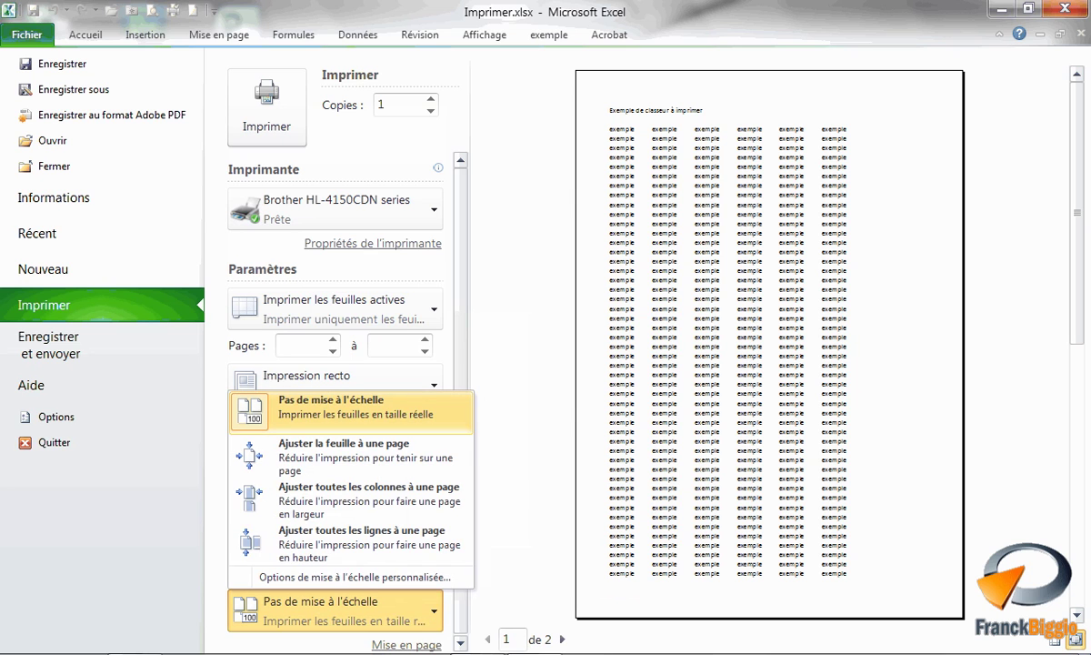
left_click(336, 615)
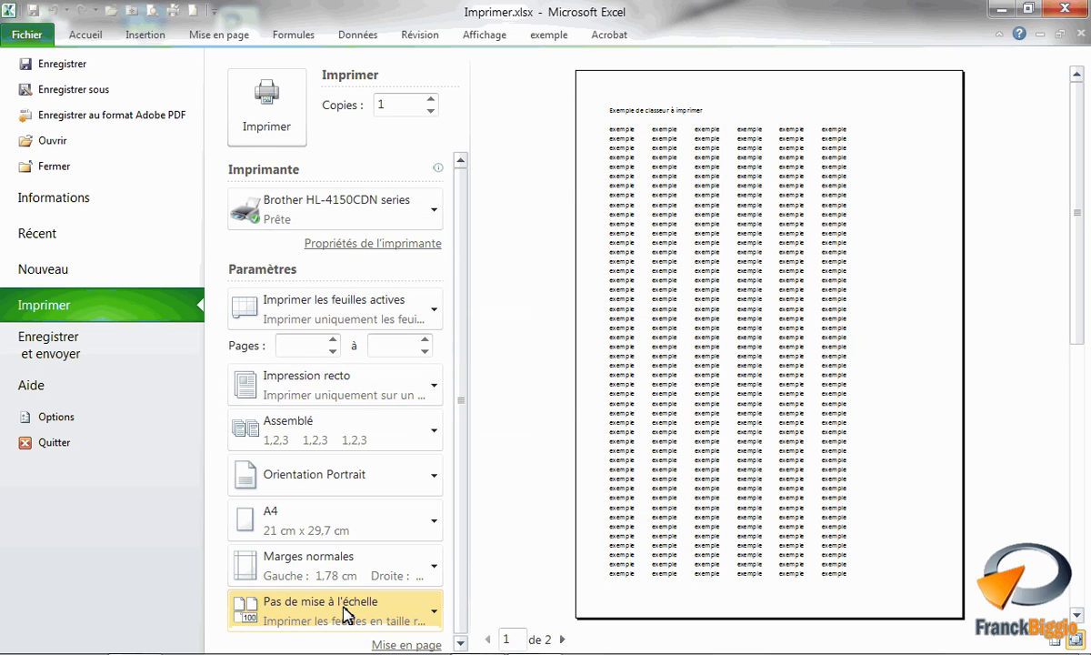